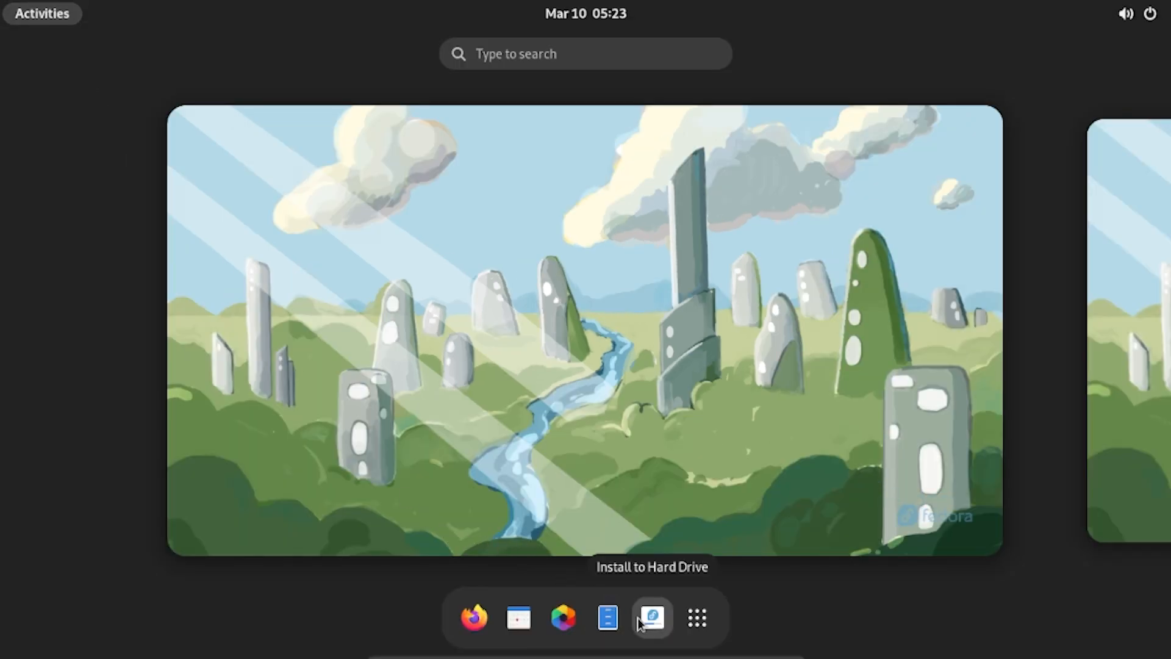
- Launch the Install to Hard Drive program and open the desktop's display settings
click(640, 619)
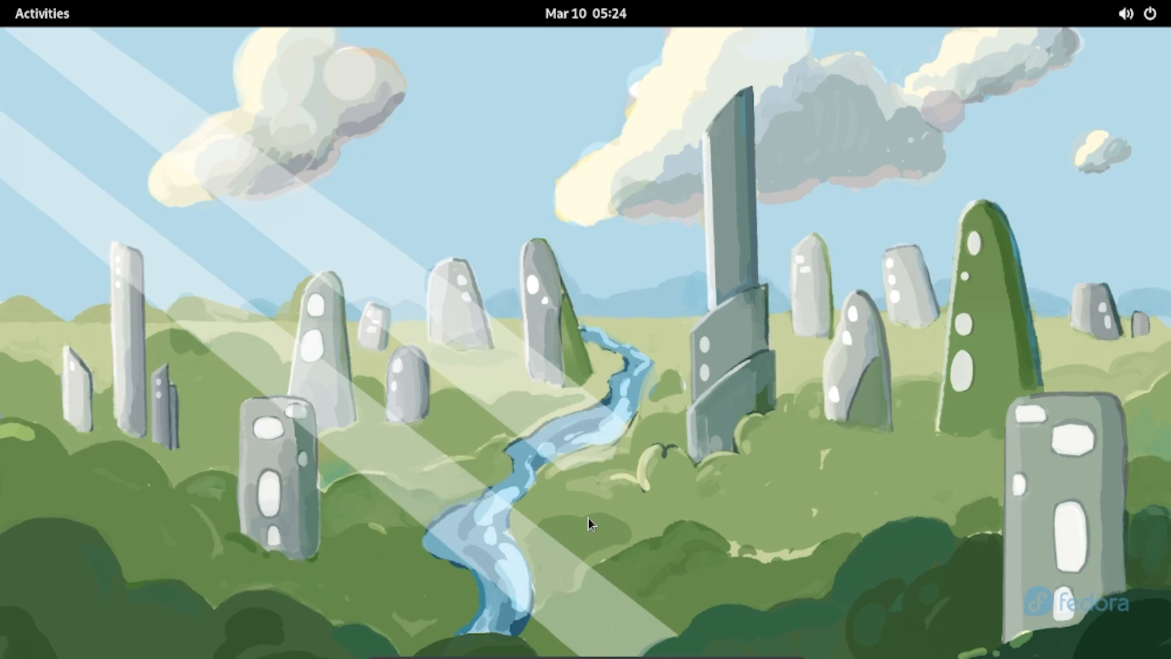
right_click(853, 145)
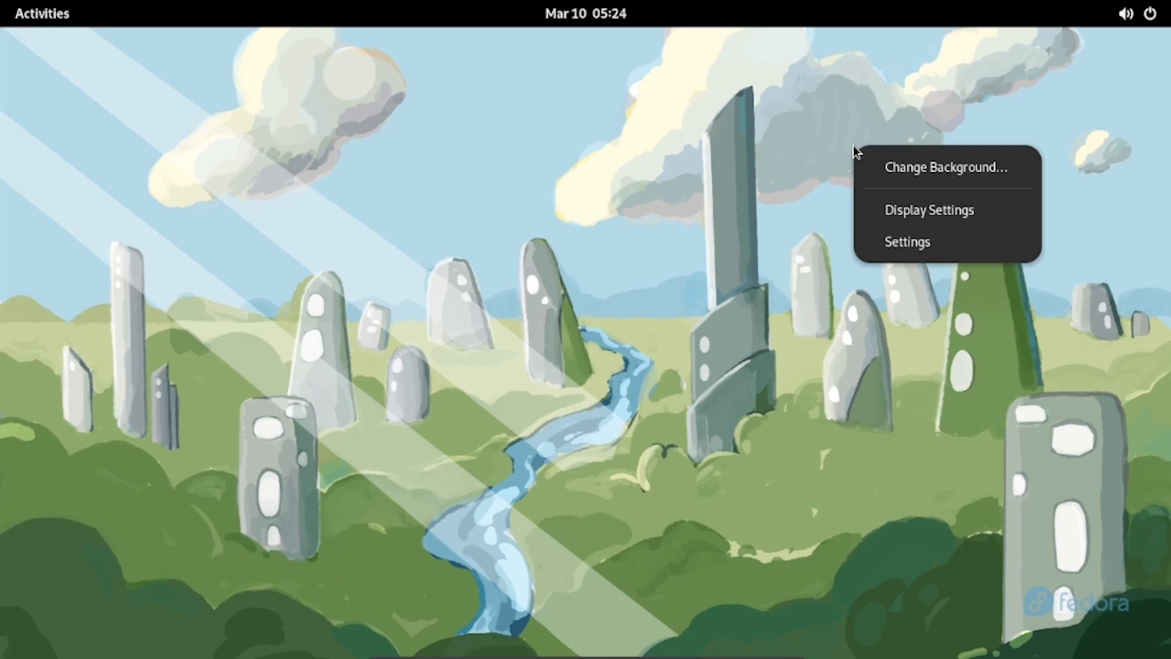
click(892, 208)
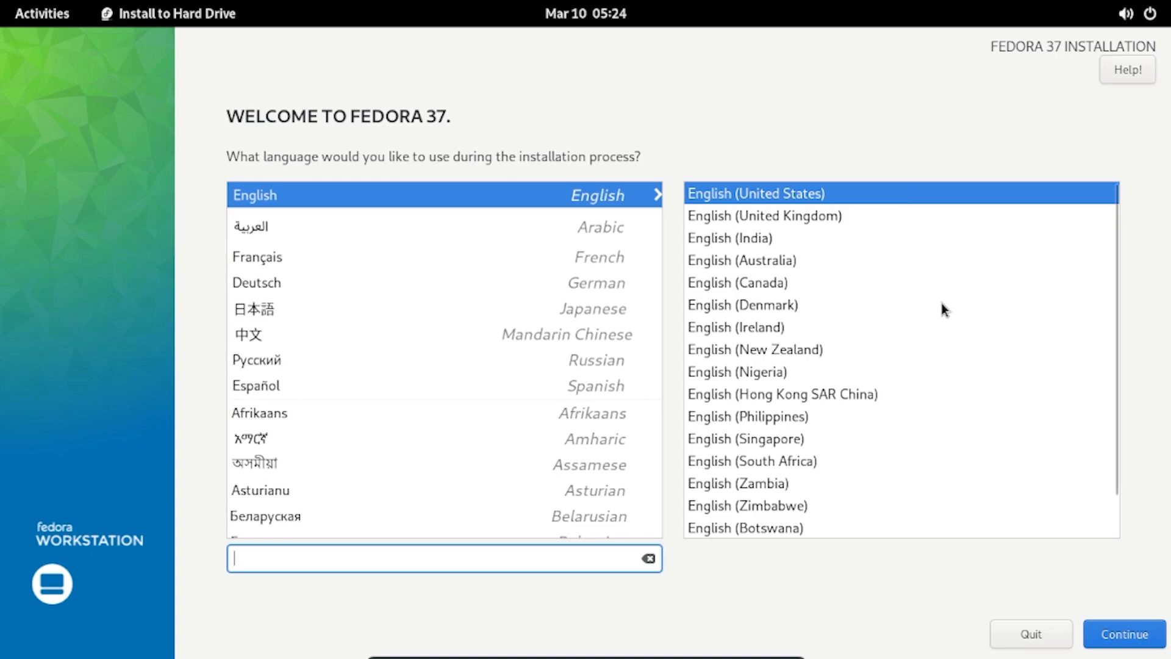
- Continue the installation with English (United States) as the installation language
click(1119, 639)
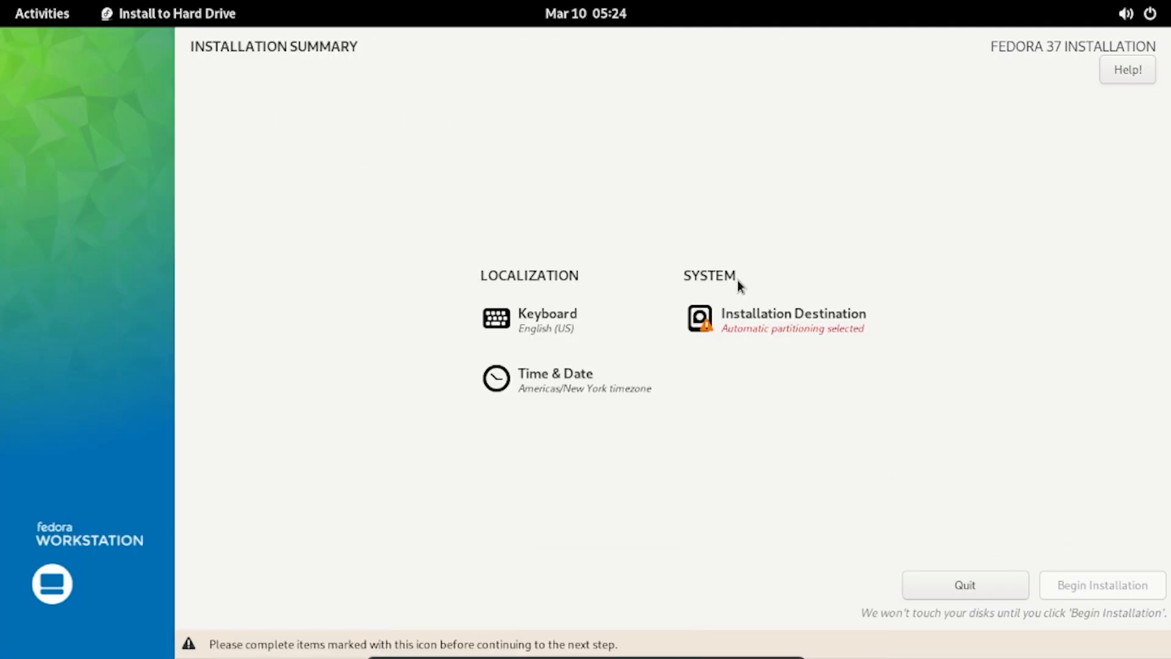
- Try to set the 20 GiB ATA VBOX HARDDISK as the installation destination
click(774, 335)
click(96, 266)
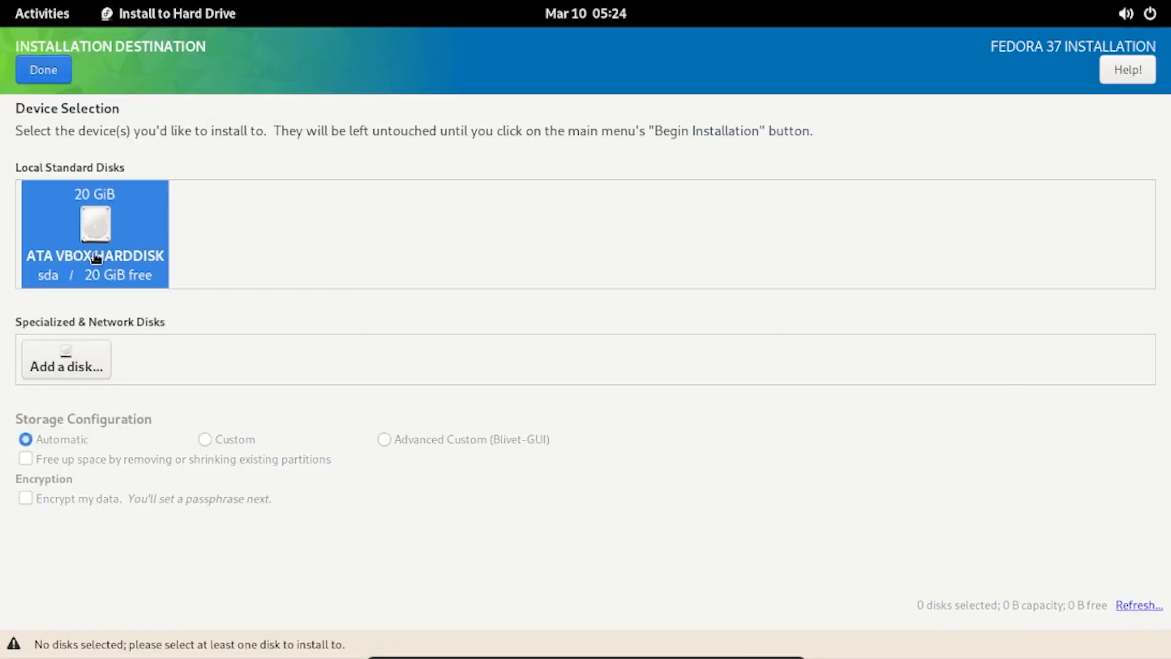
click(42, 71)
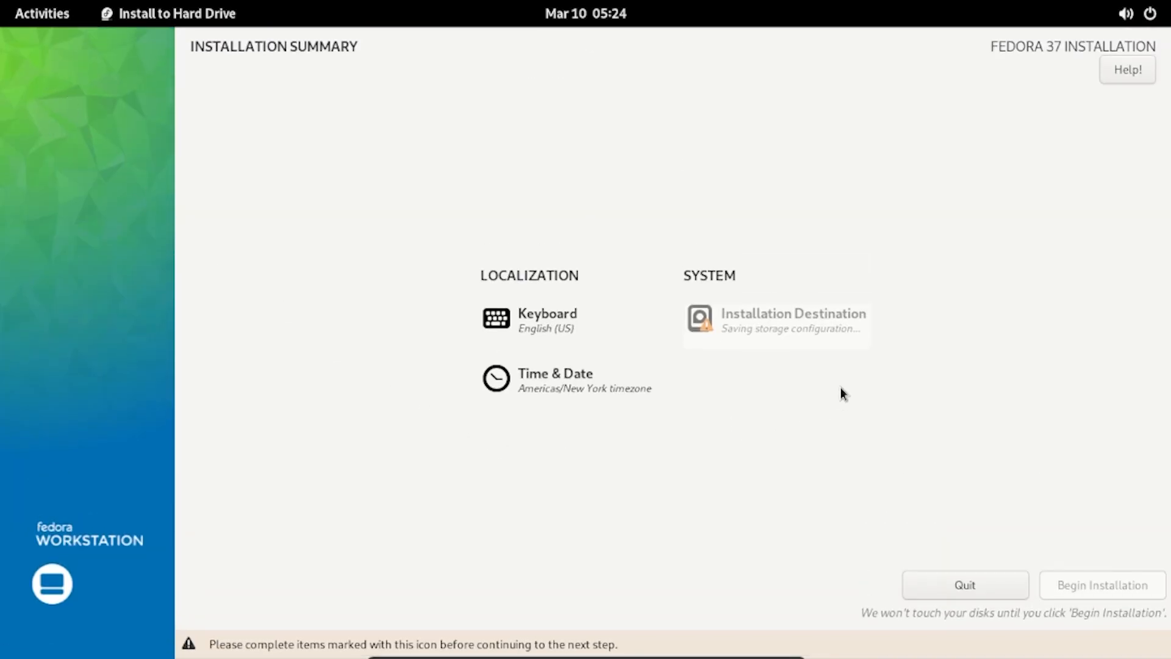
- Set the installation's time zone to region Asia, city Dhaka, on the world map
click(610, 388)
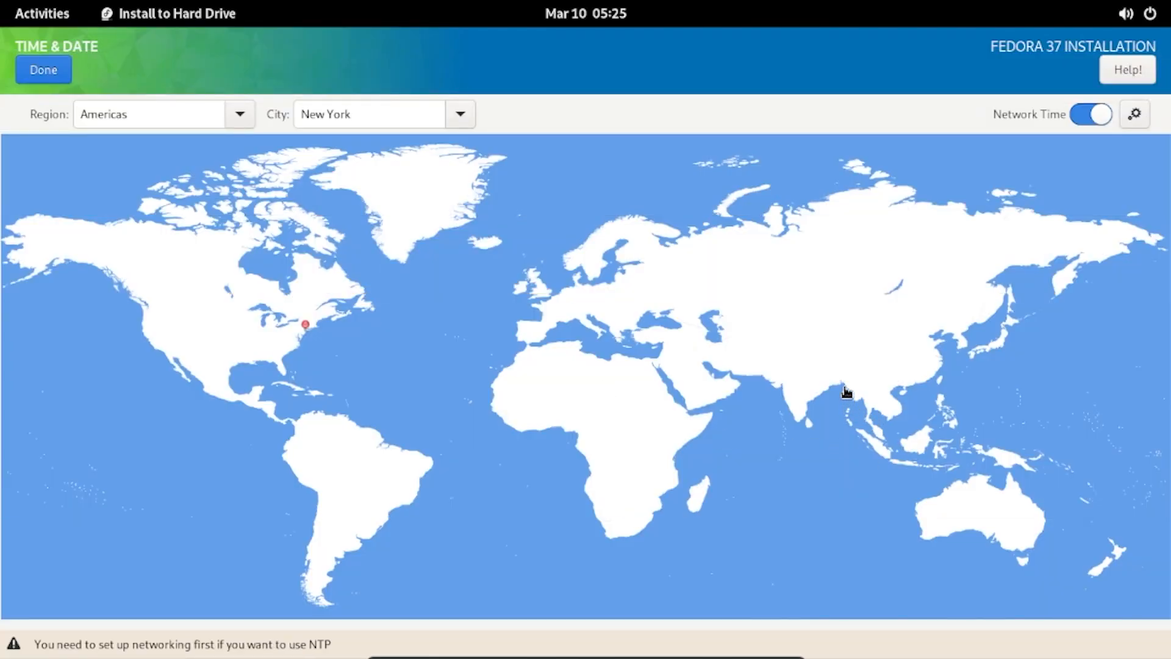
click(828, 389)
click(841, 386)
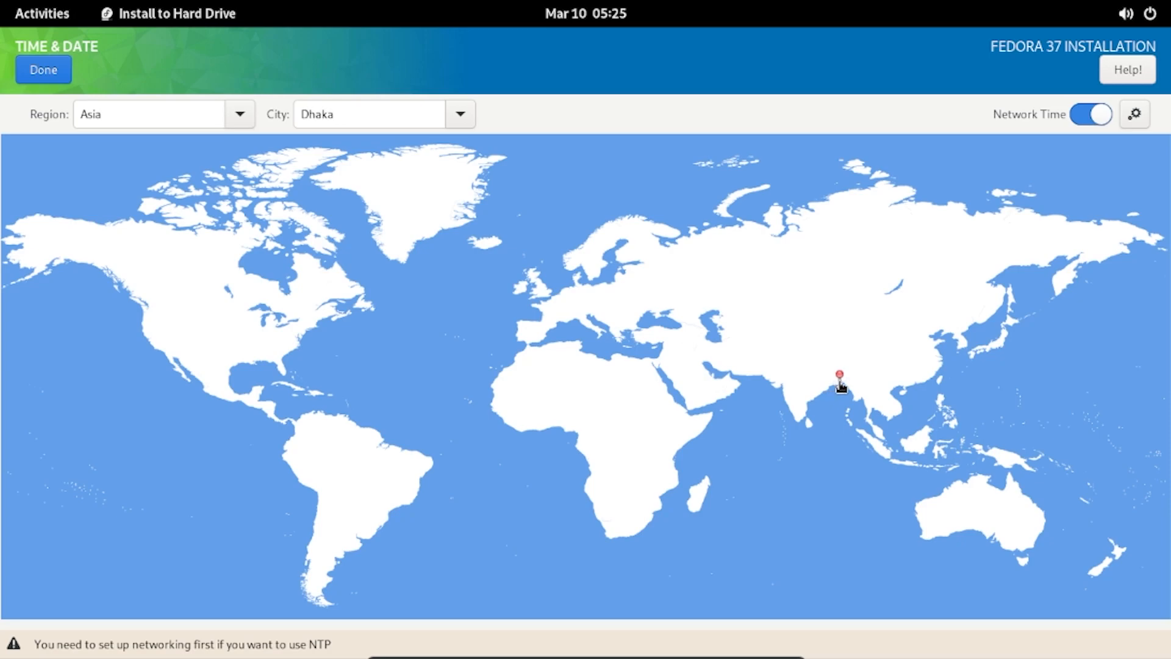
click(61, 75)
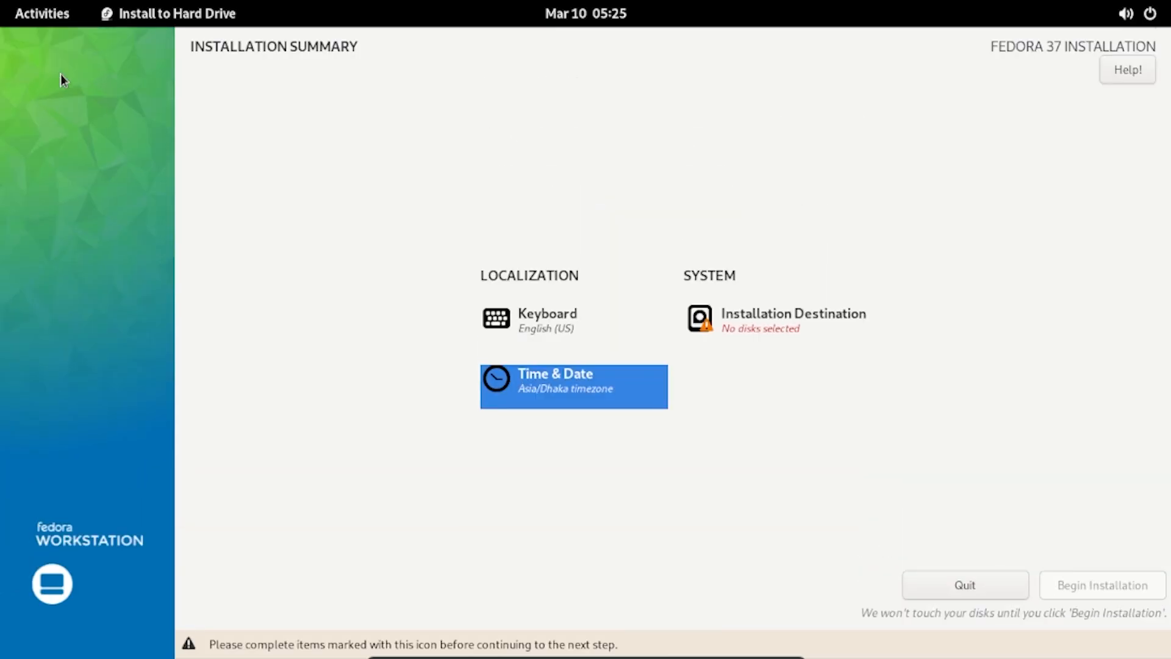
- Select the 20 GiB ATA VBOX HARDDISK as the installation destination, keeping Automatic storage configuration
click(740, 323)
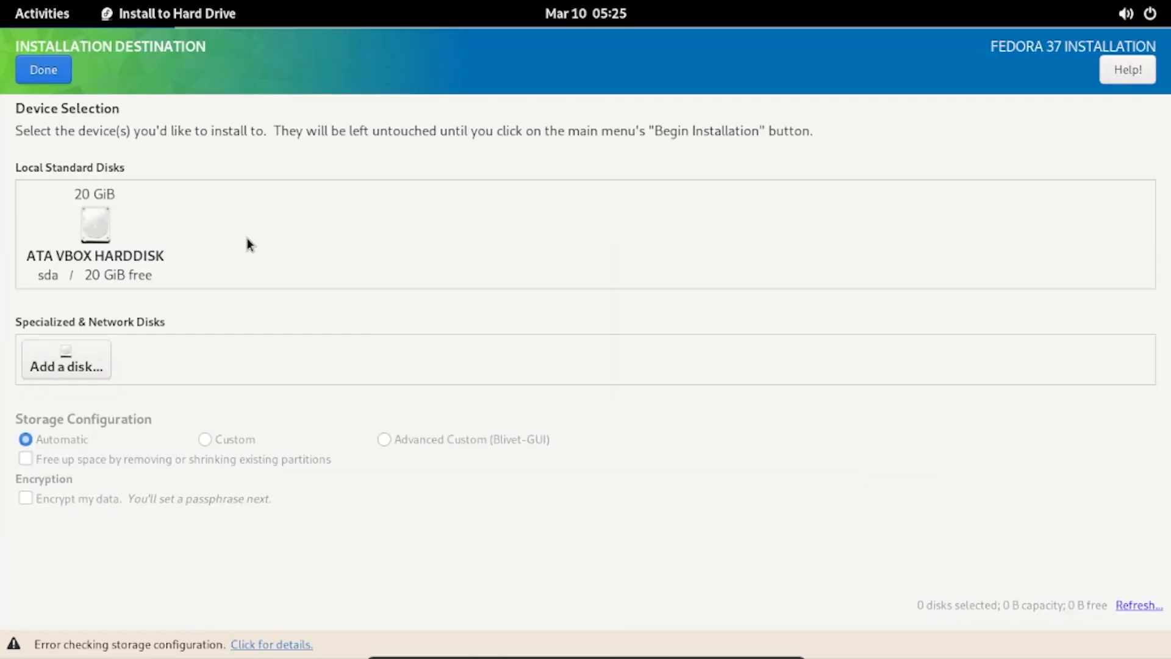
click(109, 234)
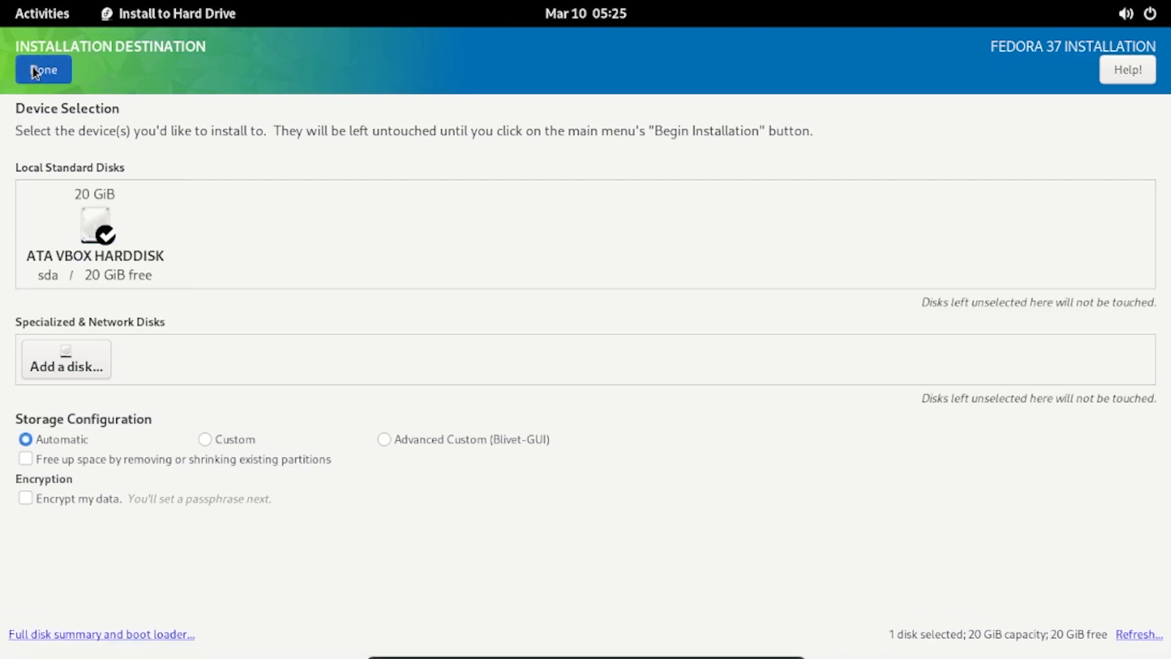
click(32, 65)
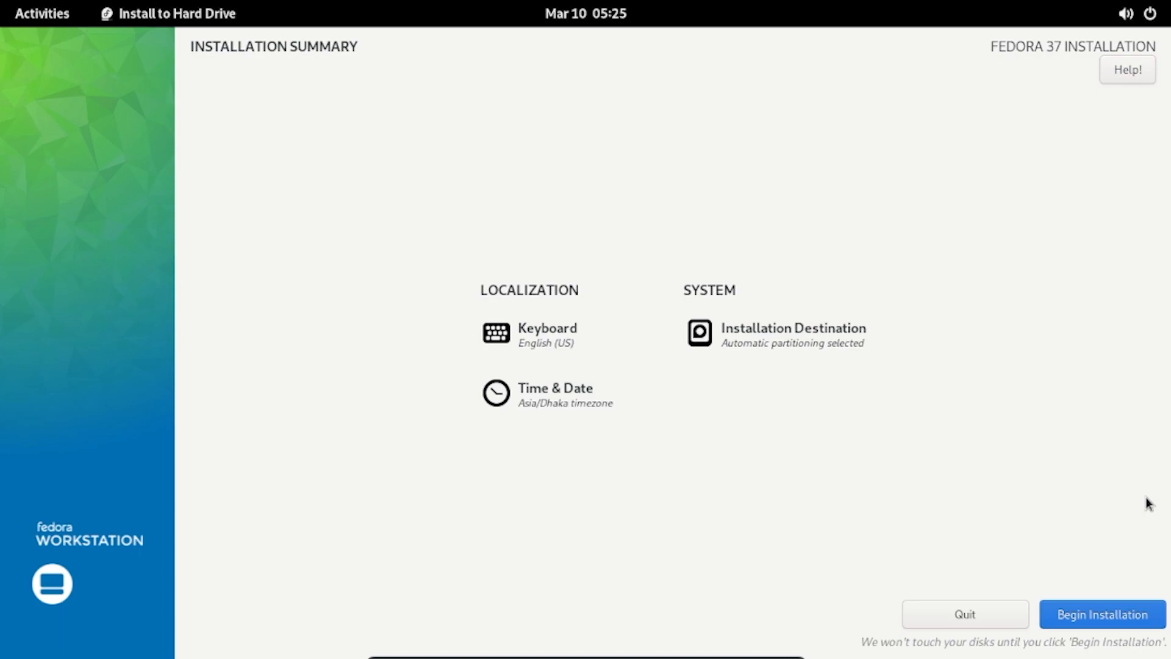
- Begin the Fedora installation and restart the system once it has finished
click(1108, 612)
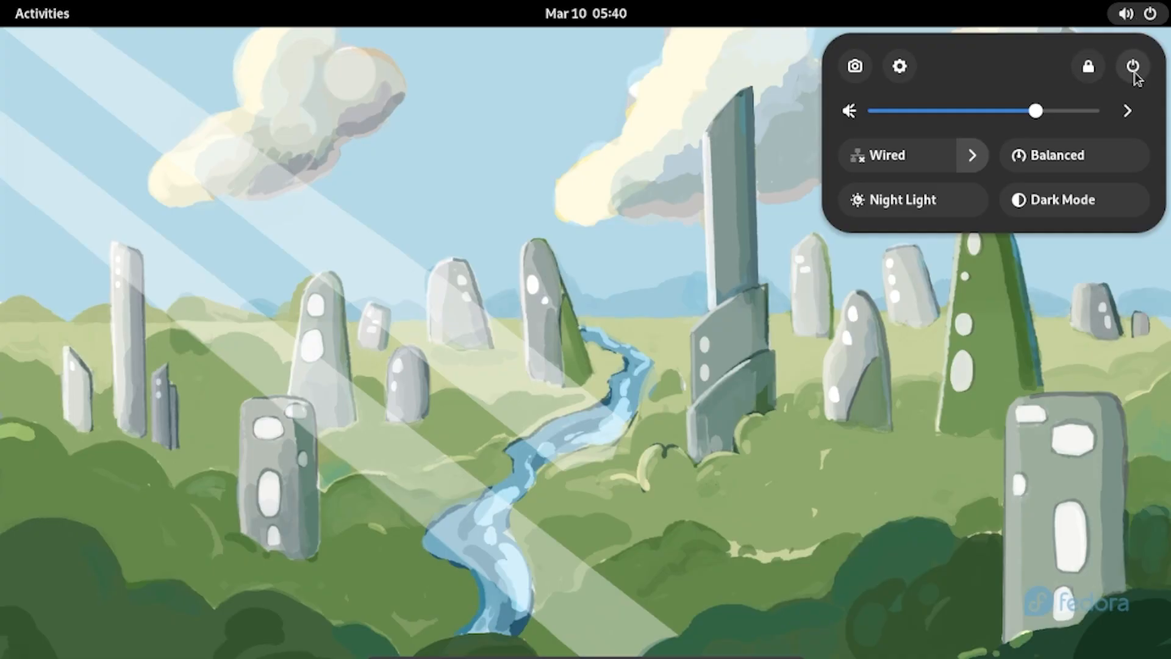
click(1132, 67)
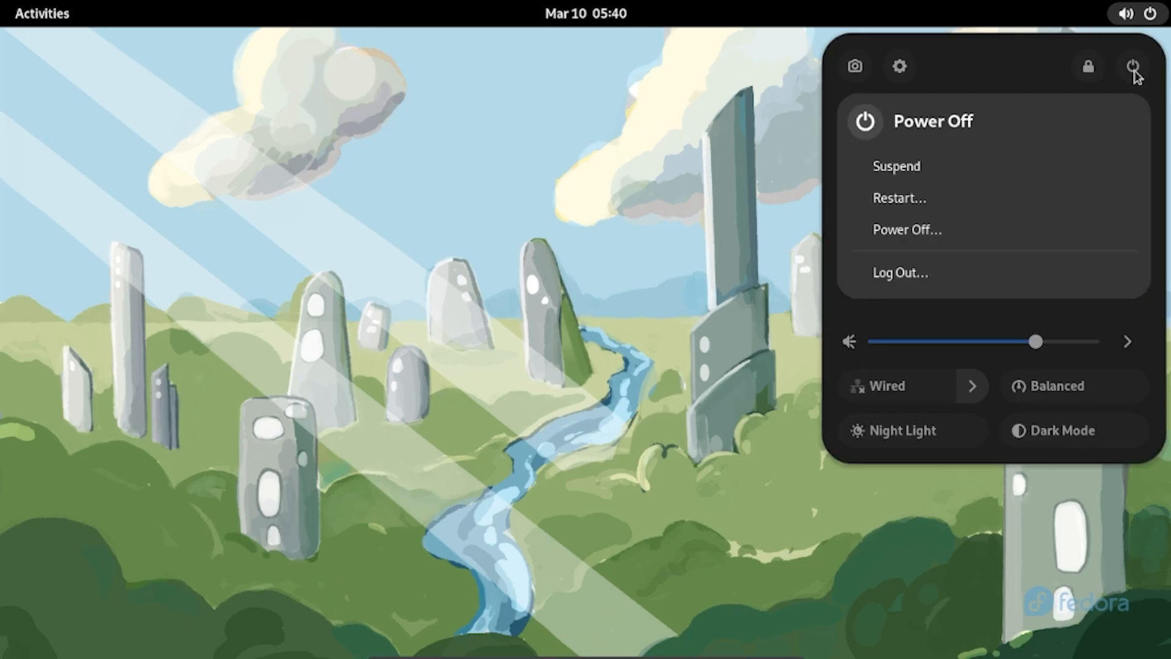
click(1002, 205)
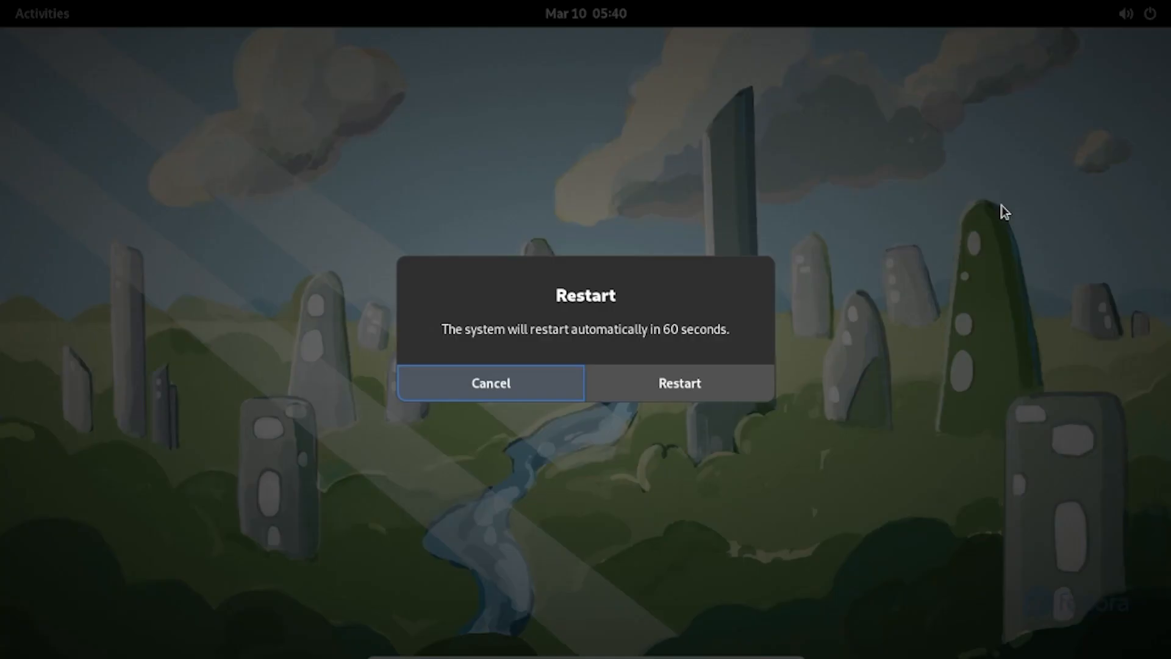
click(686, 393)
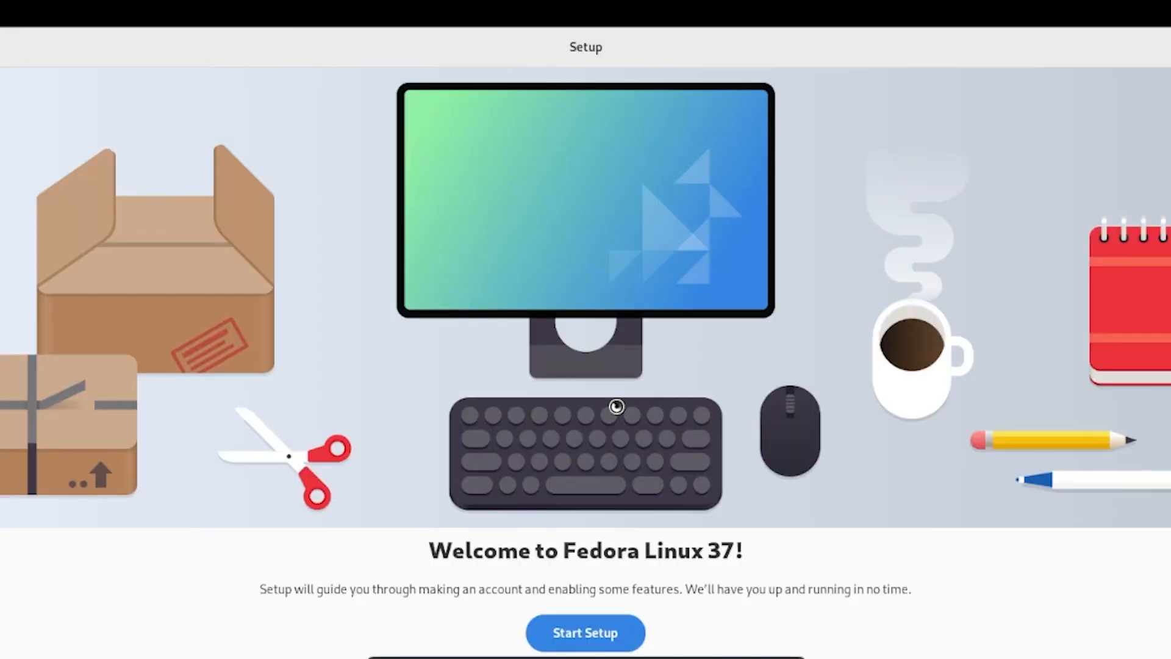
- Start the initial setup and turn off Location Services and Automatic Problem Reporting
click(571, 624)
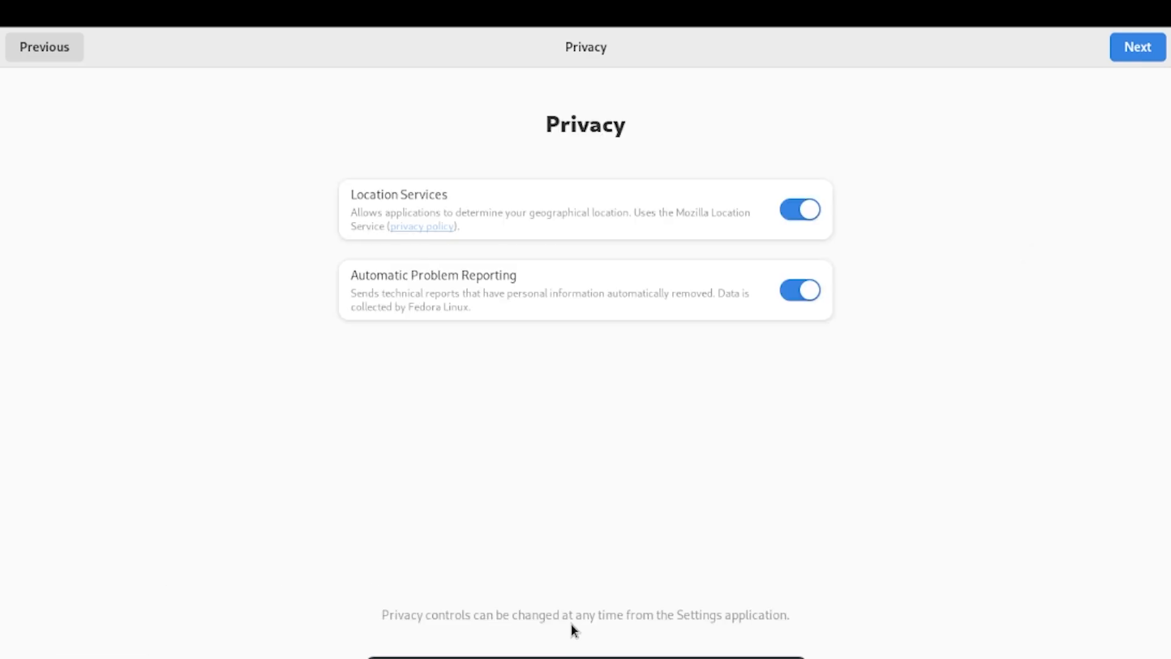
click(804, 211)
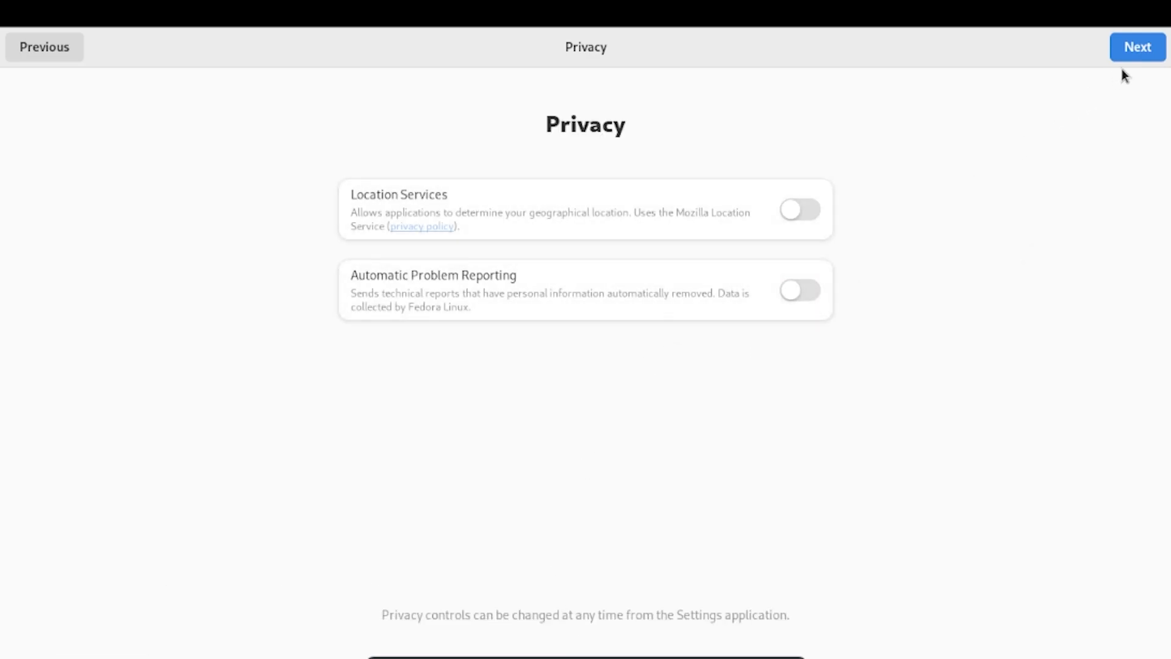
click(1134, 54)
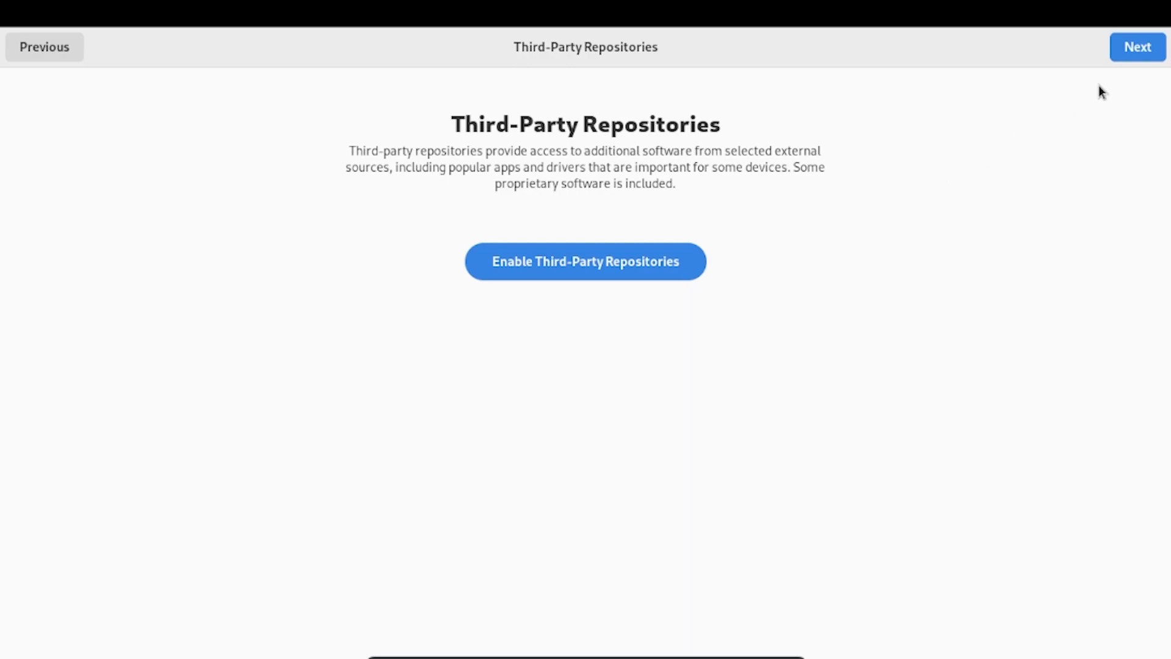
- Proceed without enabling third-party repositories and skip connecting online accounts
click(1140, 60)
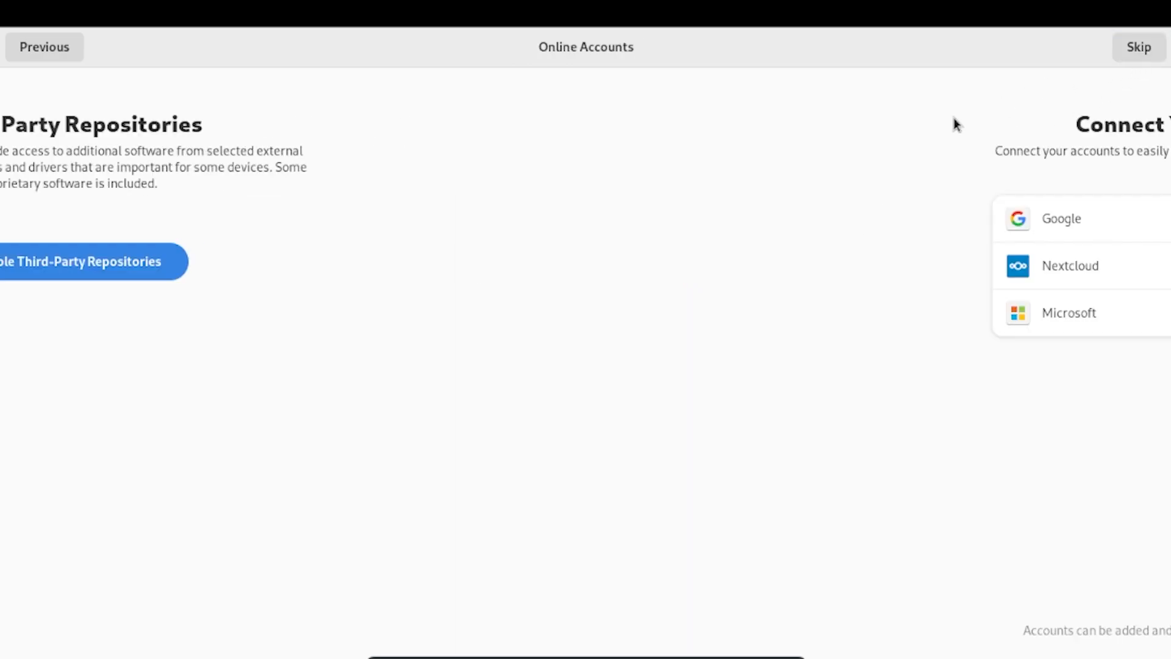
click(1147, 51)
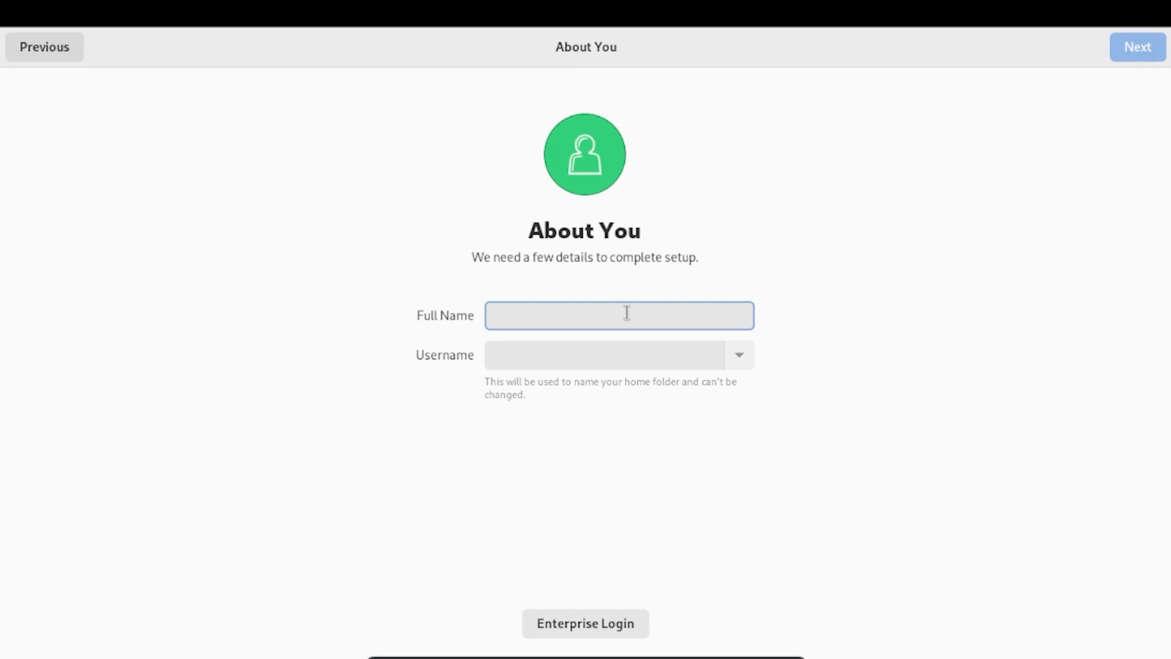
- Enter the new account's full name, accept the suggested username, and proceed to the password page
text(F)
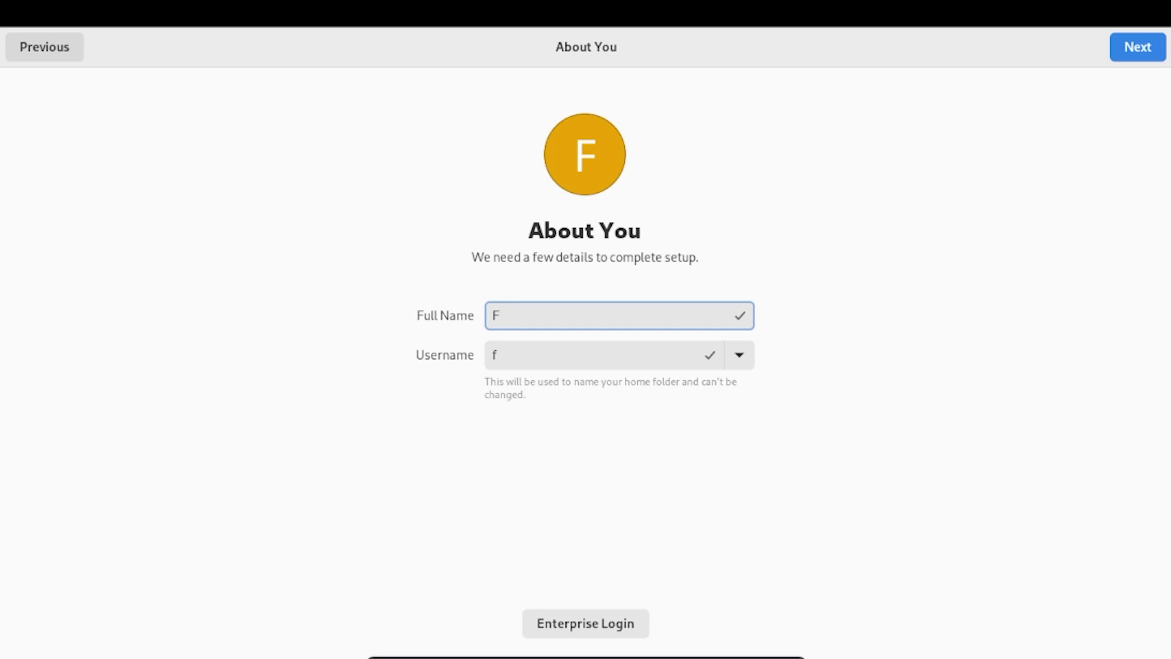
key(BackSpace)
text(IW)
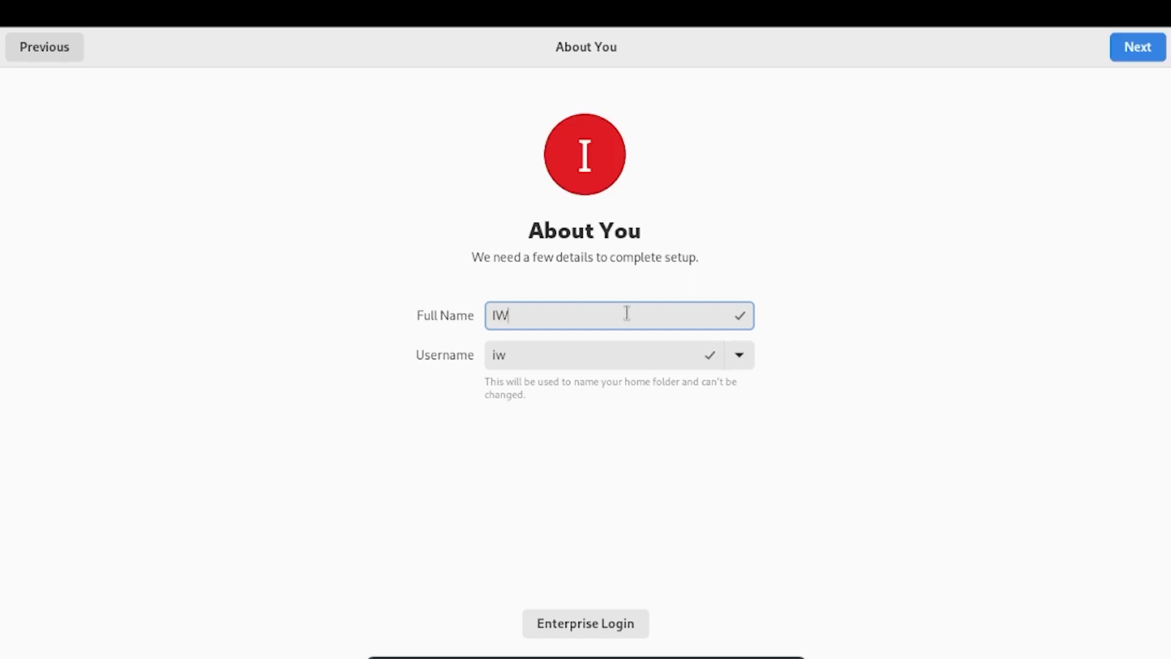
text(C)
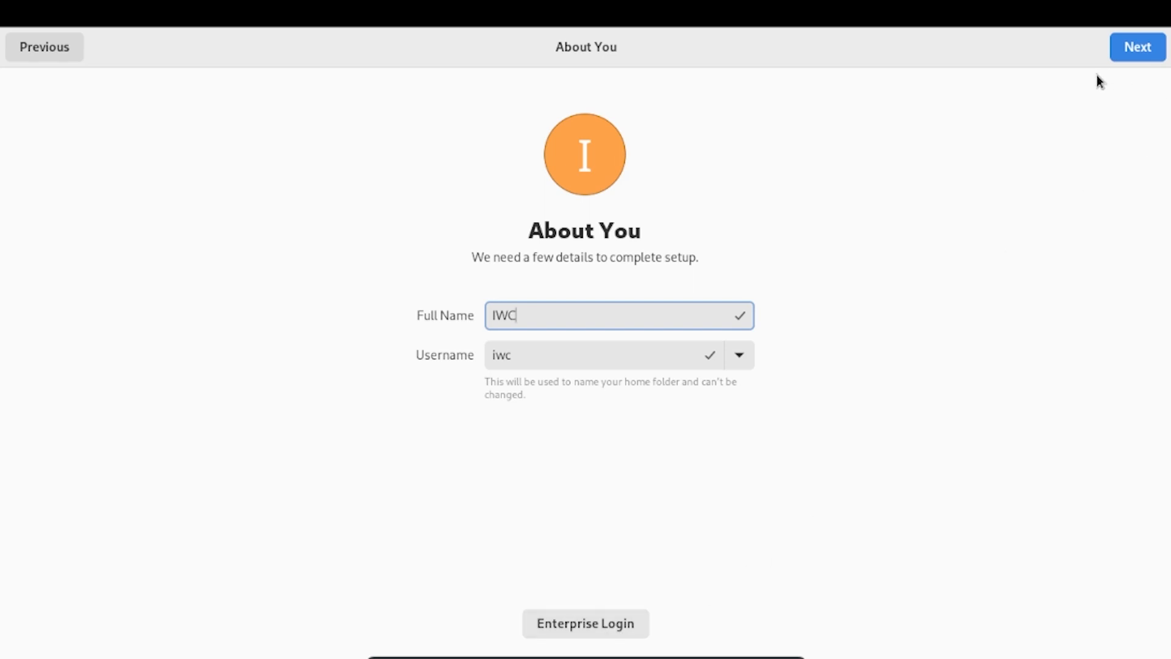
click(1126, 49)
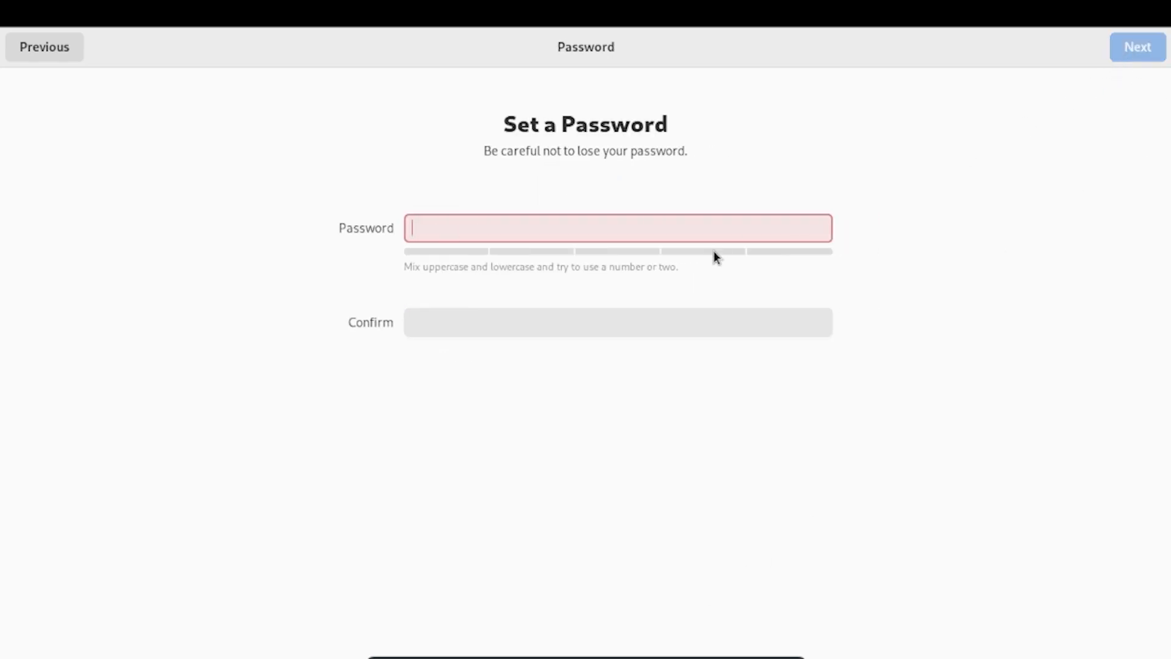
- Enter the new account's password, repeat it in the confirmation field, and submit it
text(••••••••••)
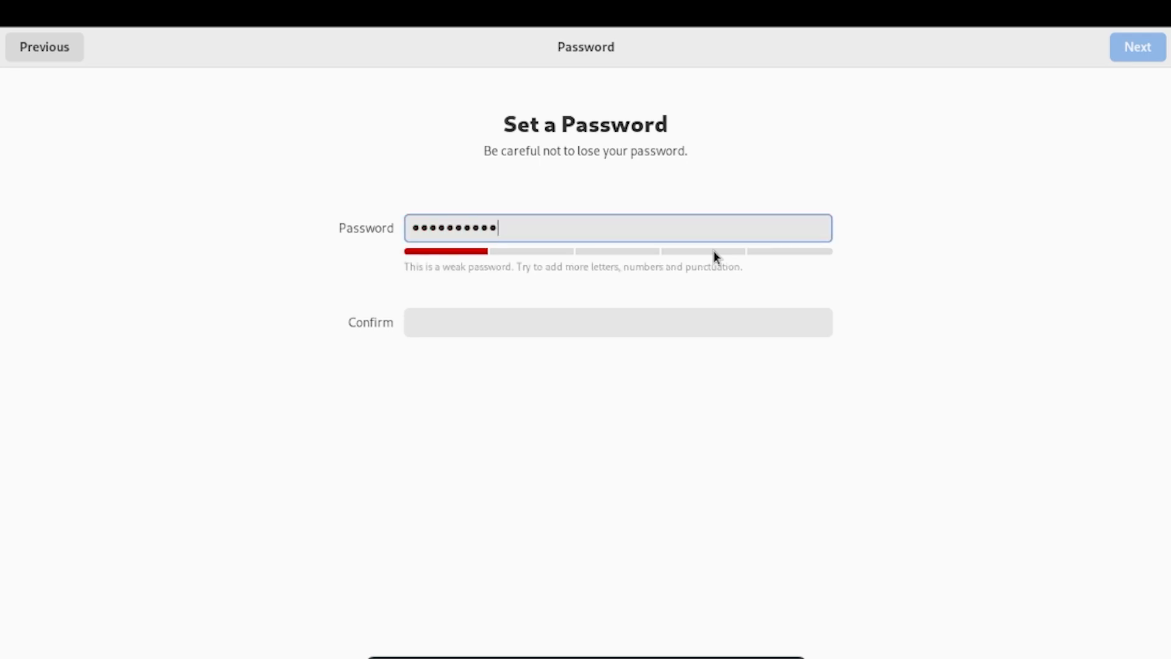
click(592, 317)
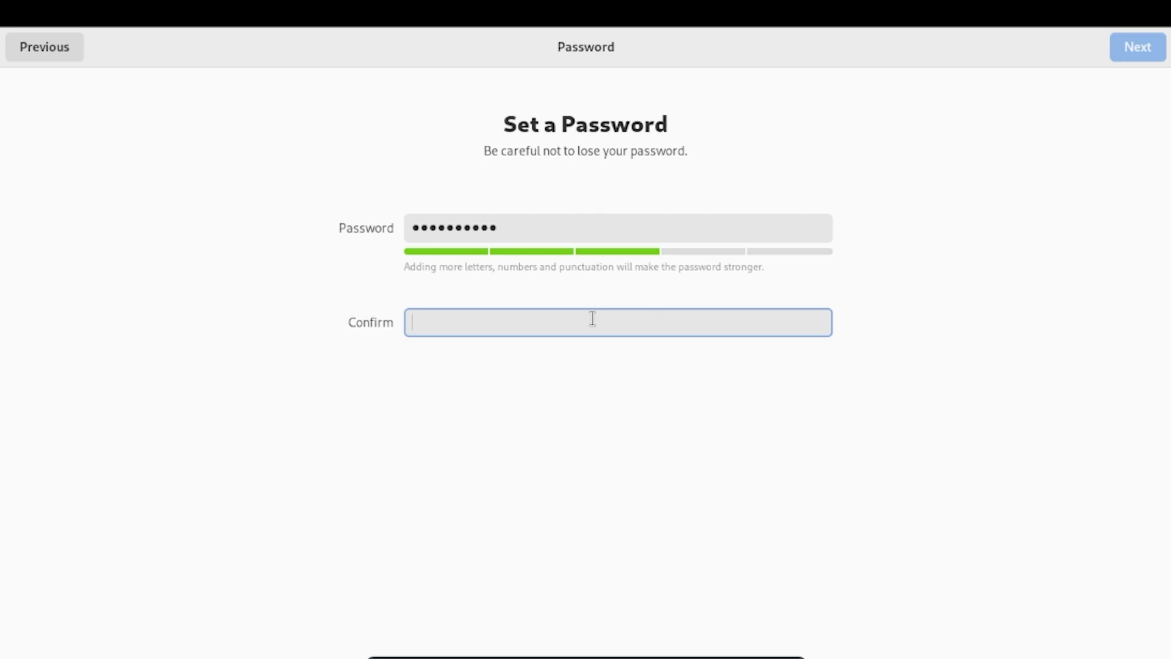
text(•••••••••••)
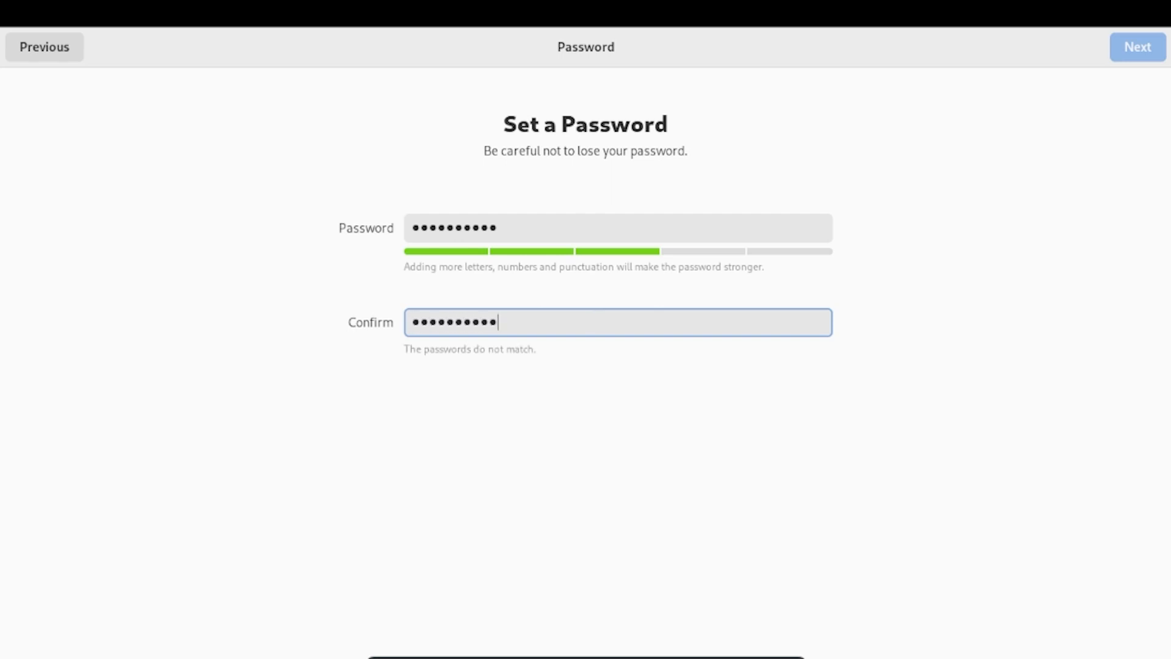
click(1125, 38)
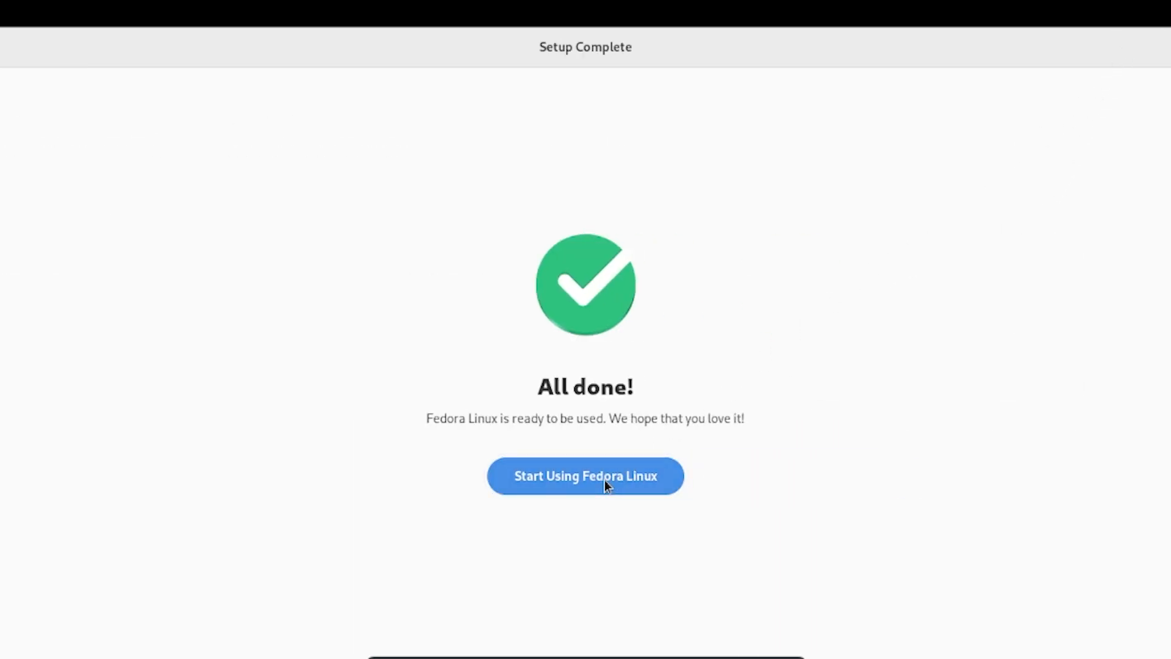
- Finish the setup to start using Fedora Linux and decline the GNOME 43 tour
click(605, 480)
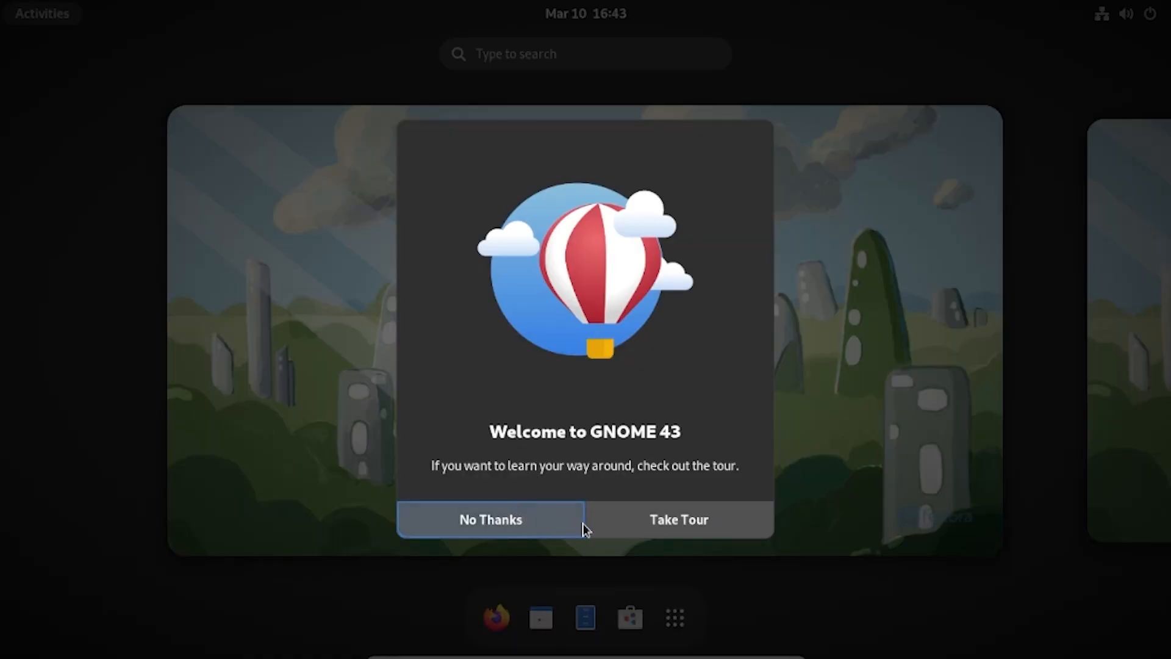
click(544, 523)
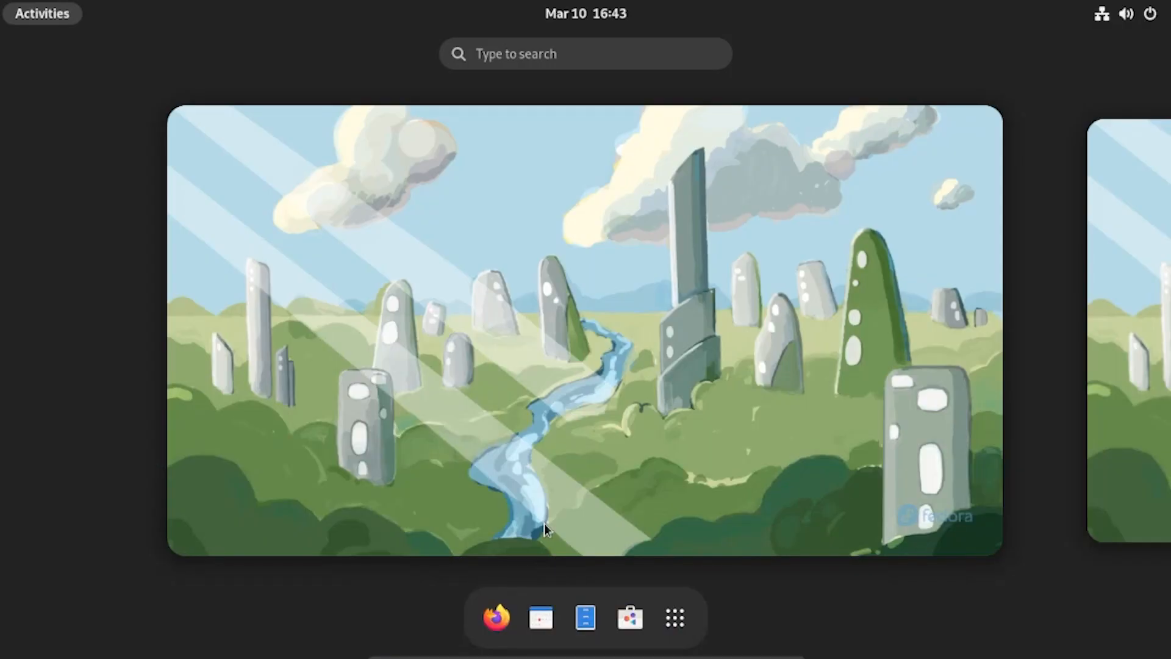
- Show all installed applications from the activities overview and look inside the Utilities folder
click(18, 18)
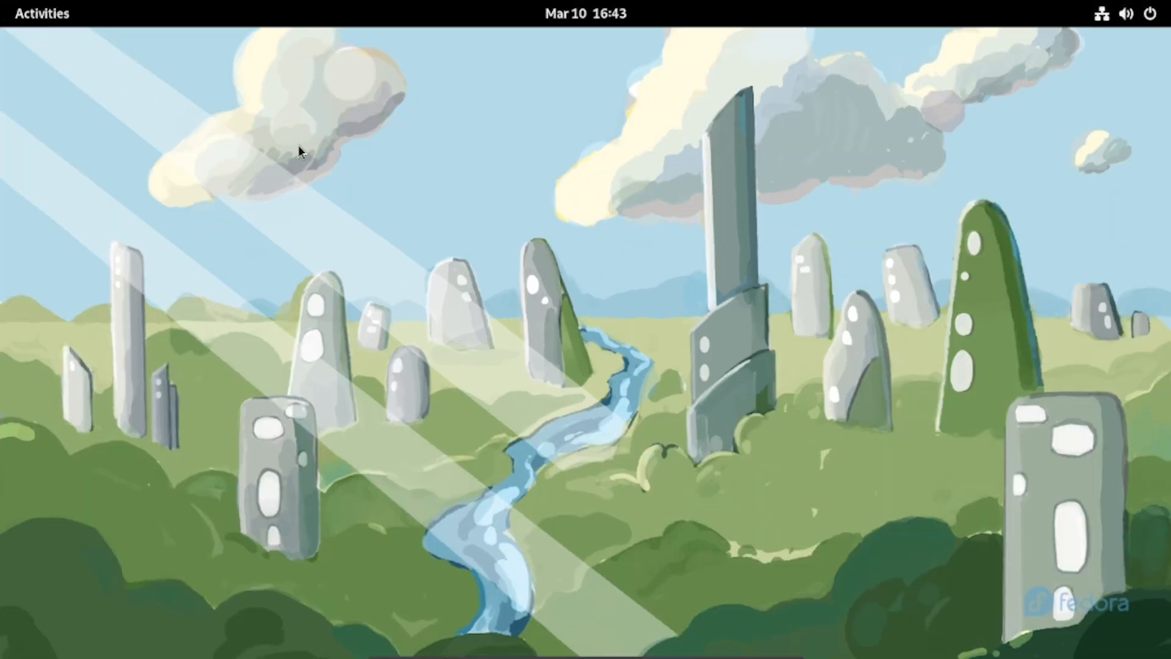
click(50, 19)
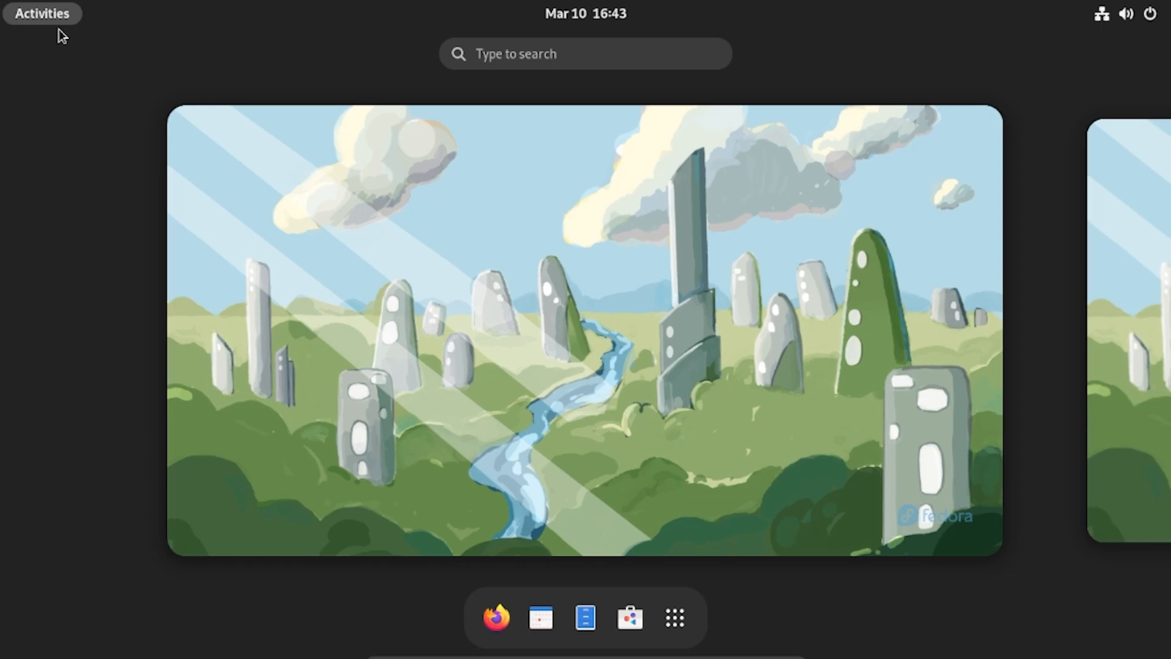
click(675, 618)
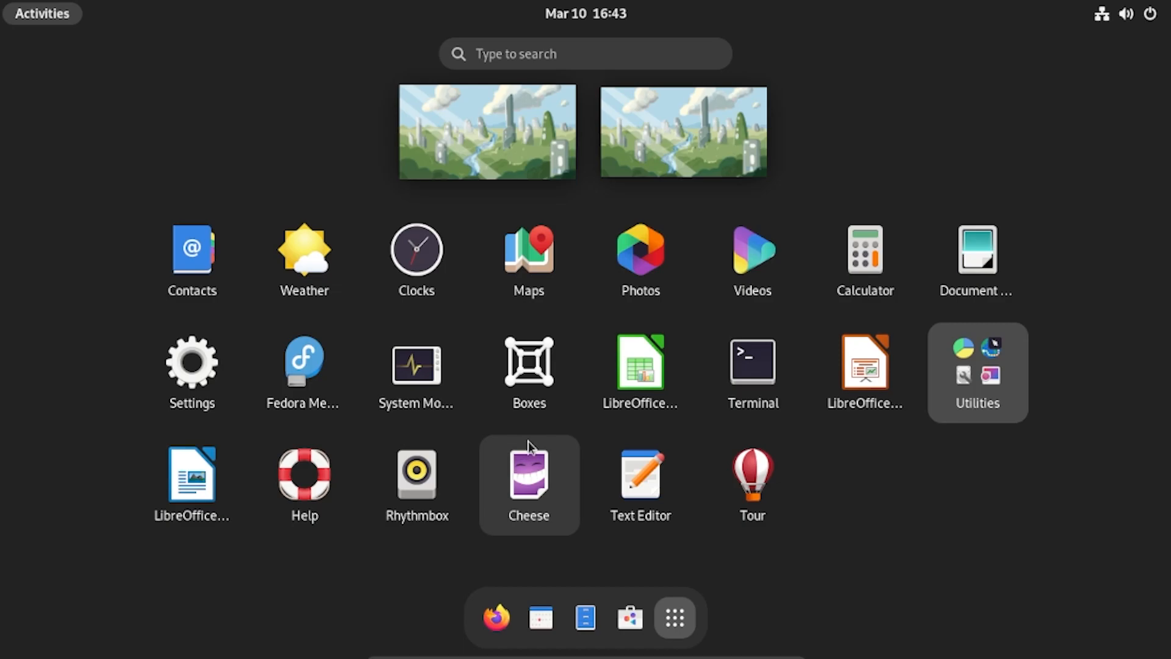
click(974, 416)
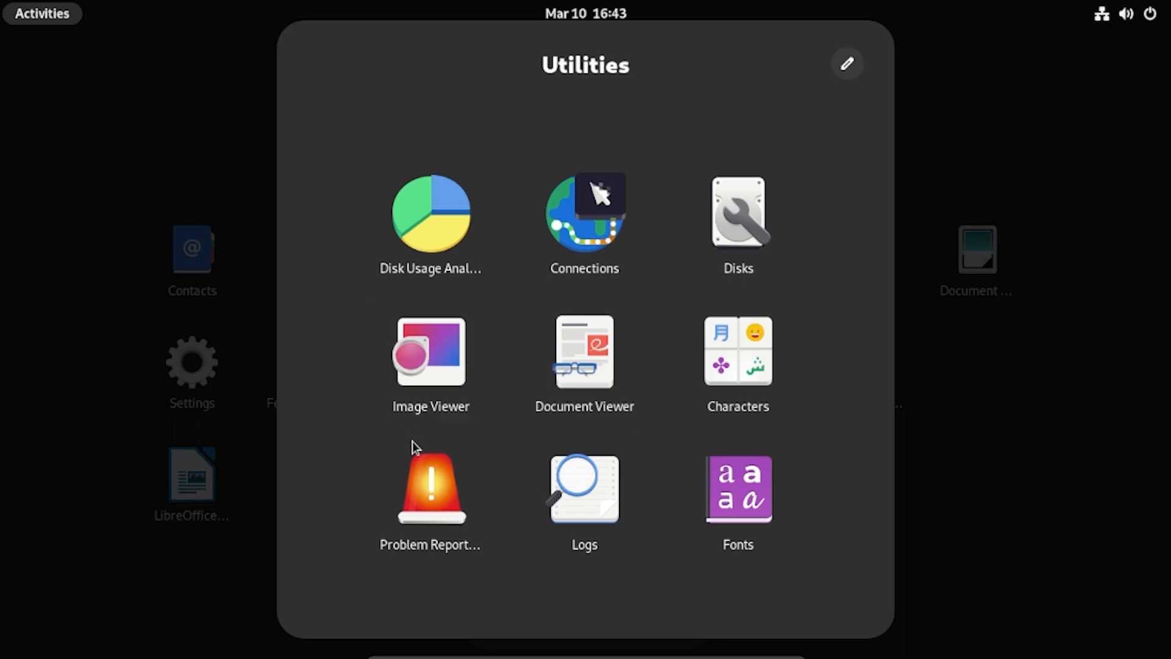
- Leave the Utilities folder, launch Text Editor, and switch its appearance to the dark style
click(971, 438)
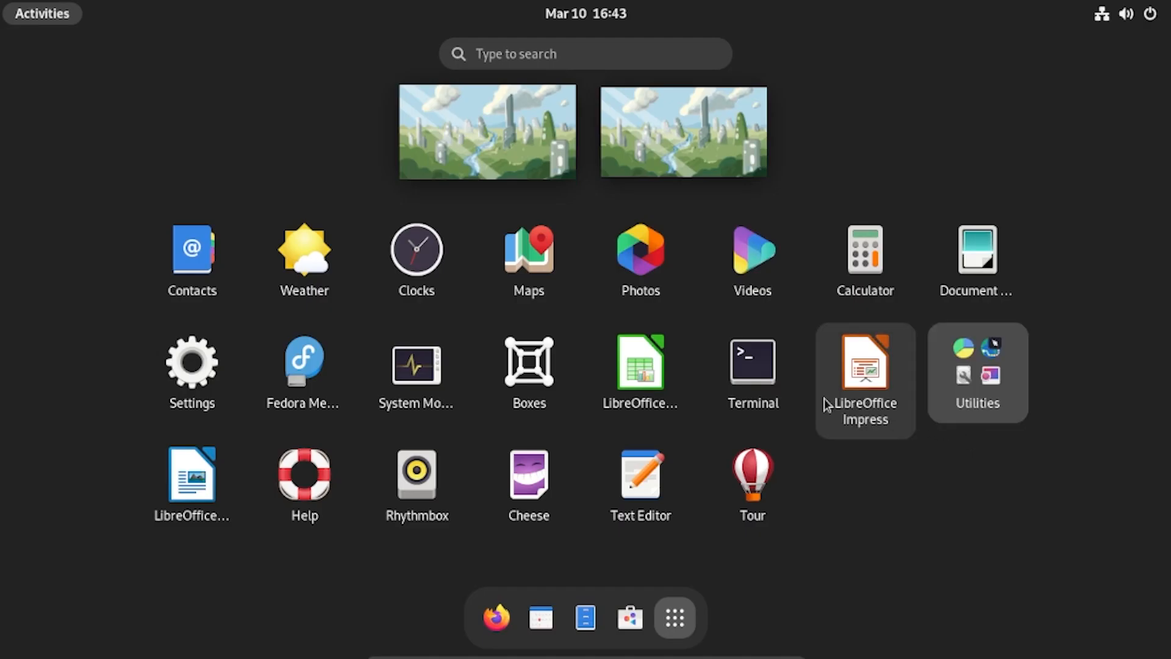
click(644, 511)
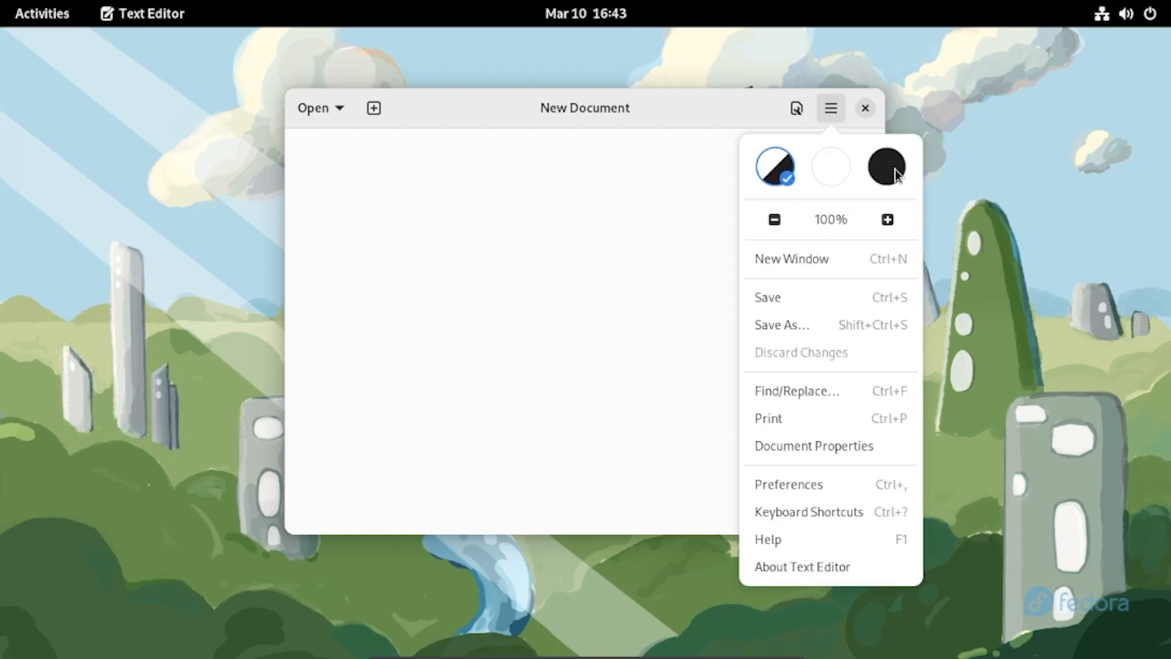
click(896, 175)
click(558, 191)
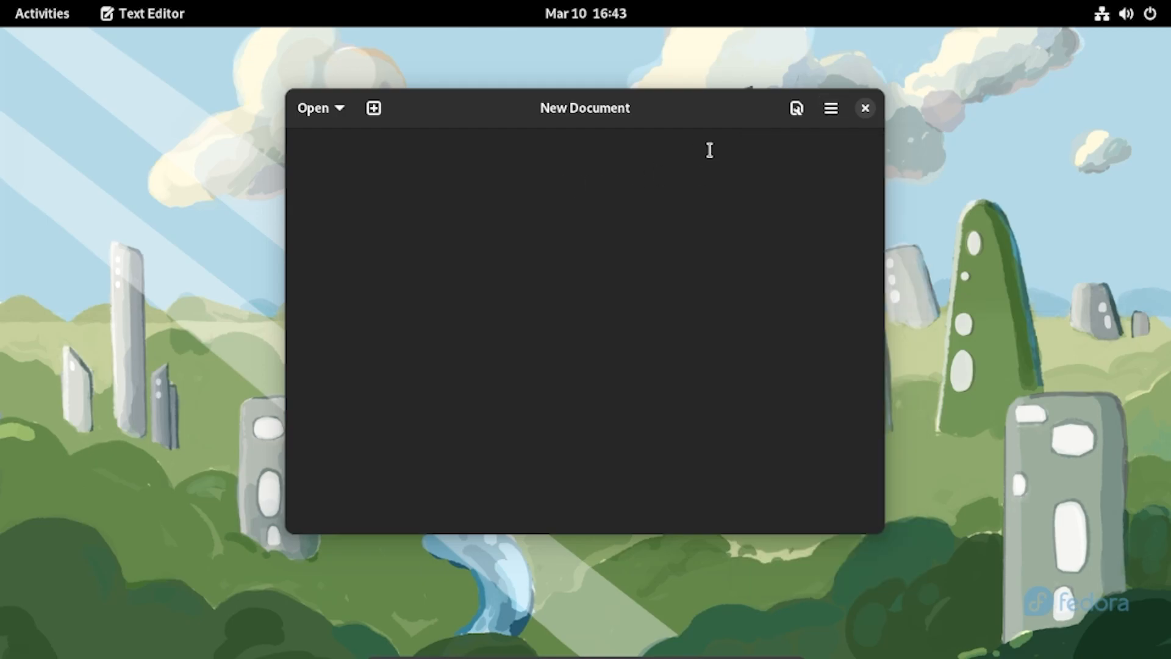
- View the About Text Editor information to check the application's version, and close it
click(832, 112)
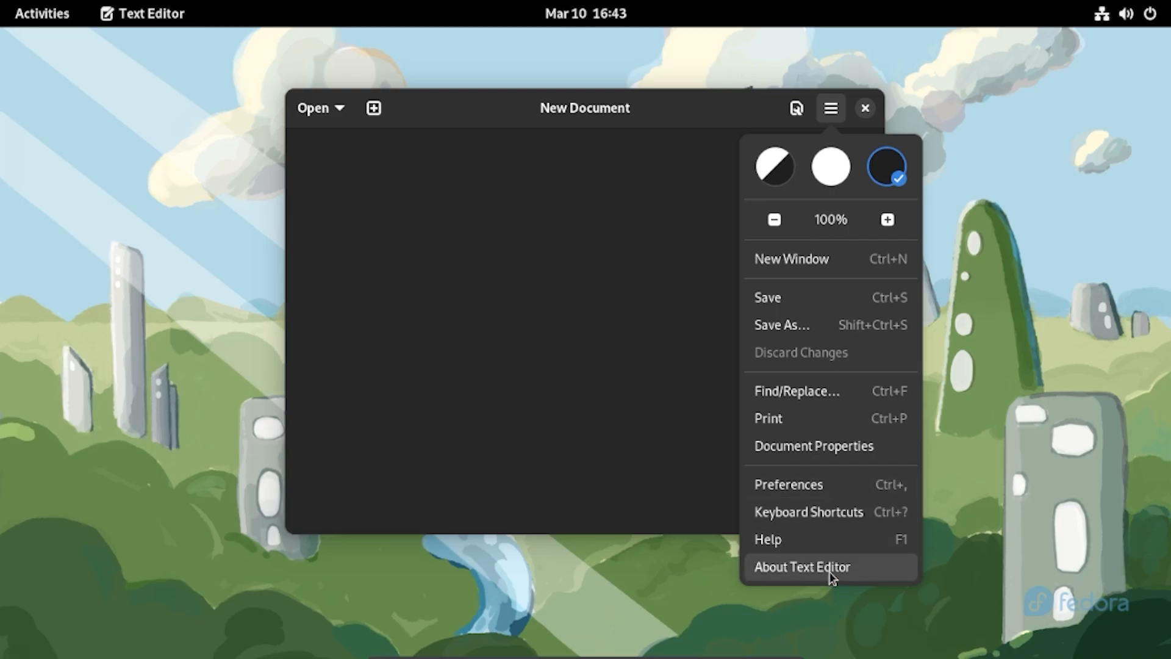
click(823, 491)
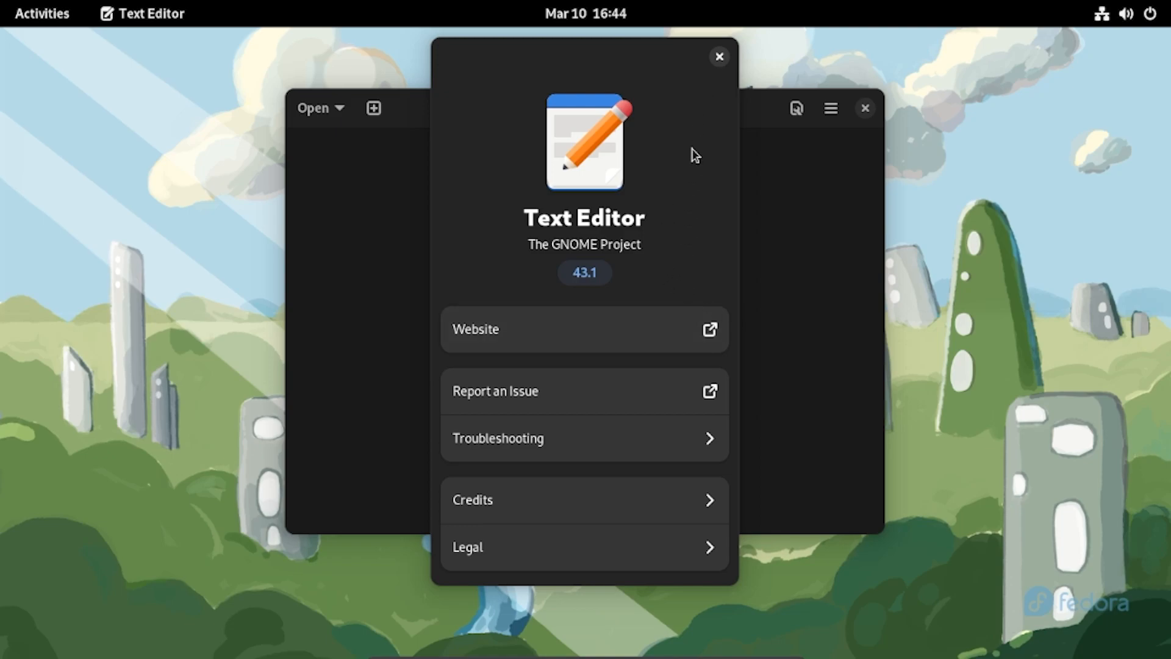
click(720, 57)
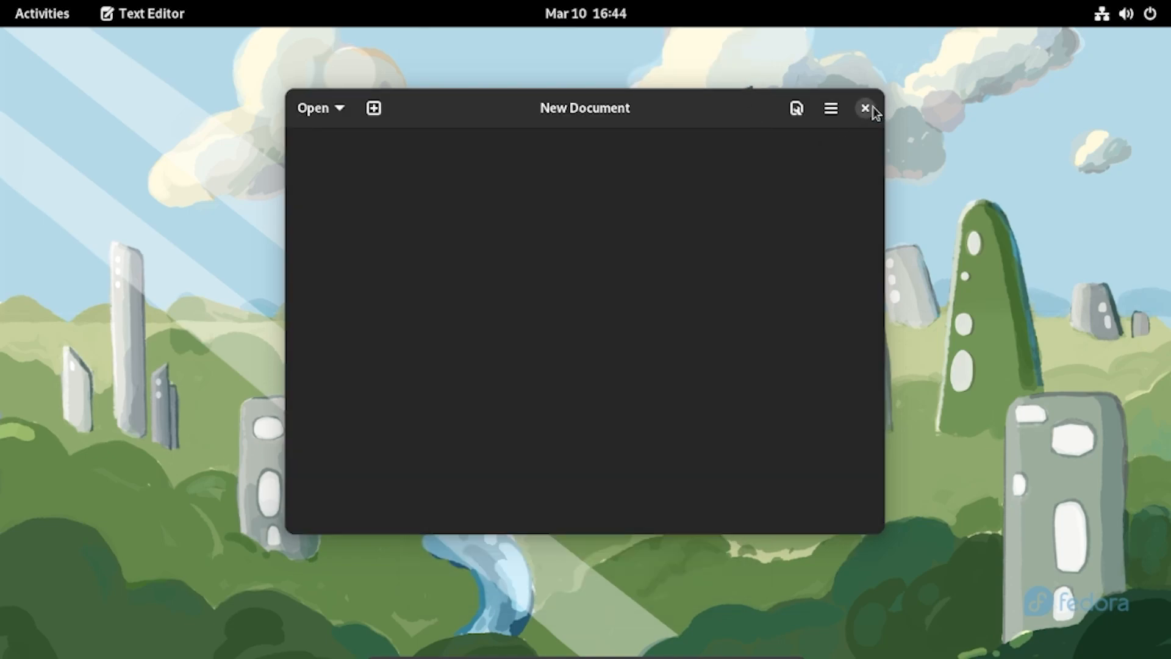